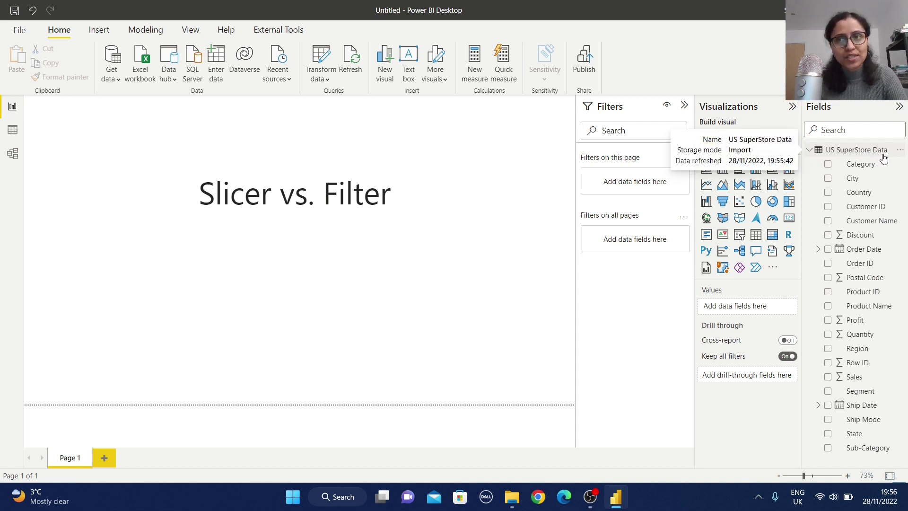
Add a blank Page 2 after the Slicer vs. Filter title page
click(104, 457)
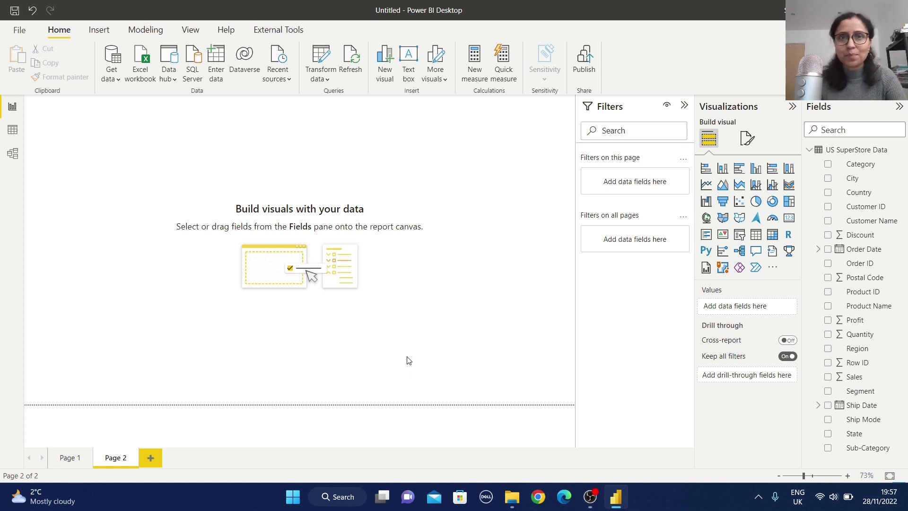
Insert a table of Category, Sub-Category and Sum of Sales on Page 2, sized to fit its columns
click(756, 236)
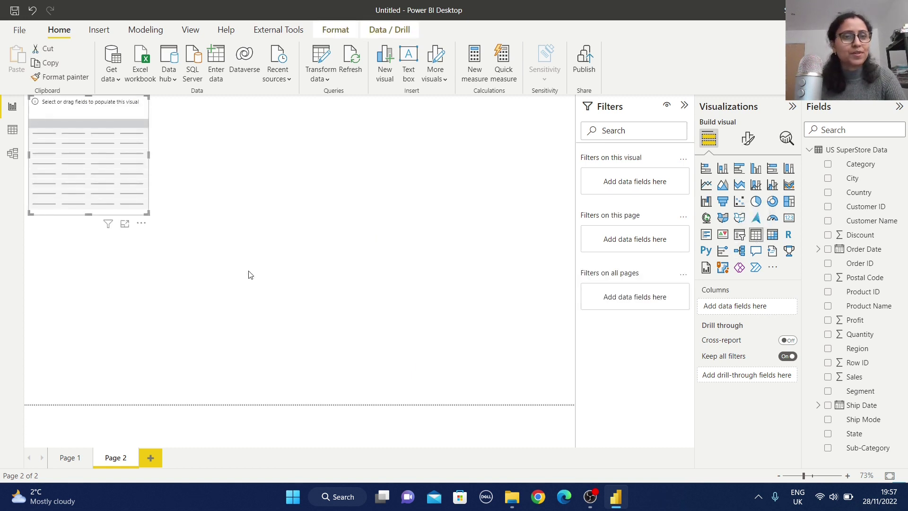
drag(368, 307, 481, 362)
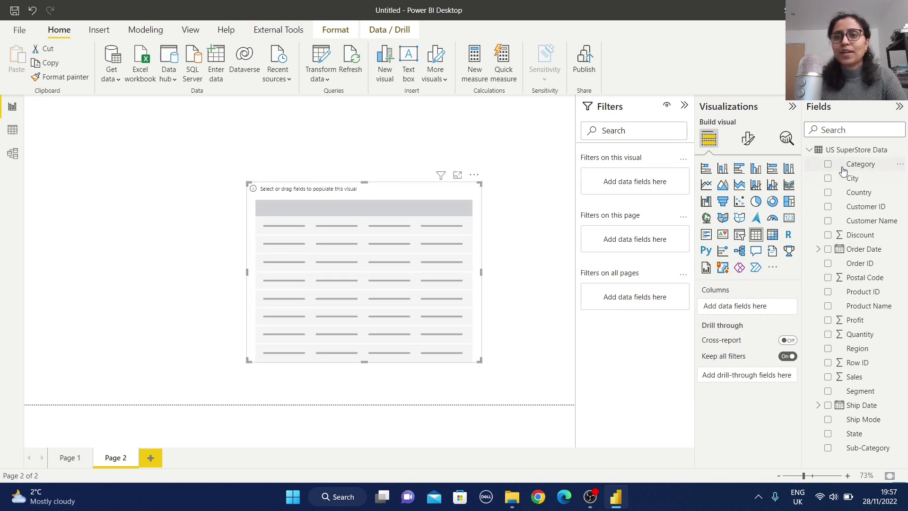
click(828, 166)
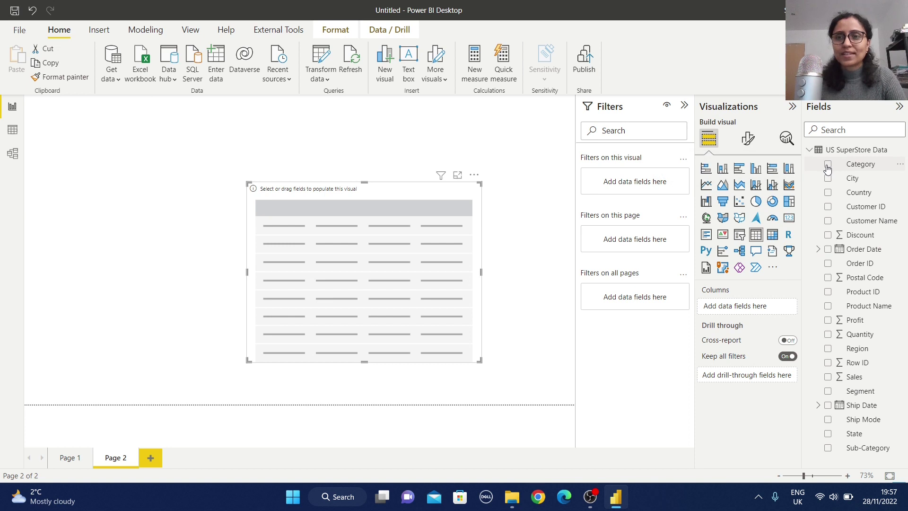
click(828, 449)
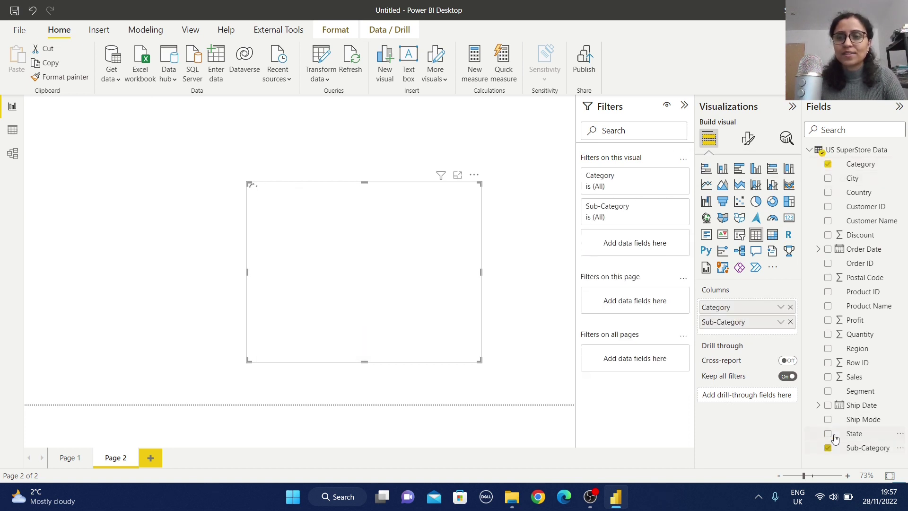
click(827, 377)
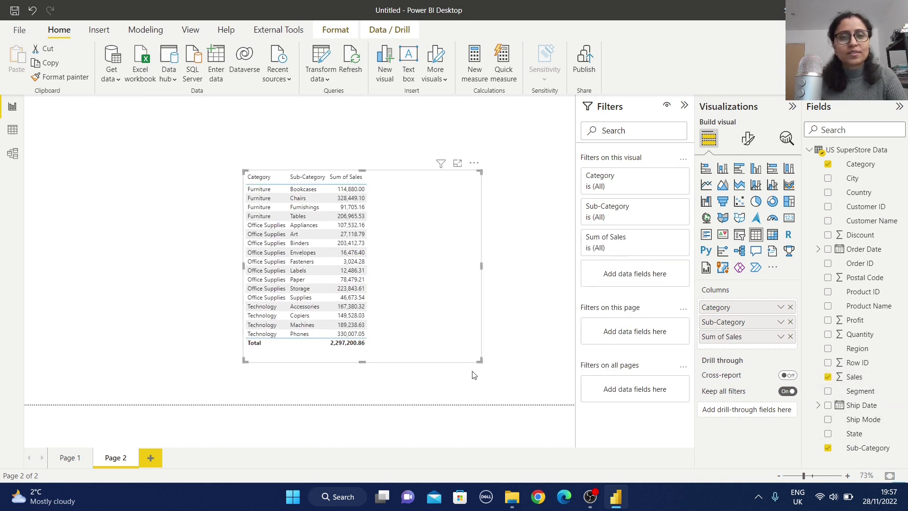
drag(451, 360, 383, 361)
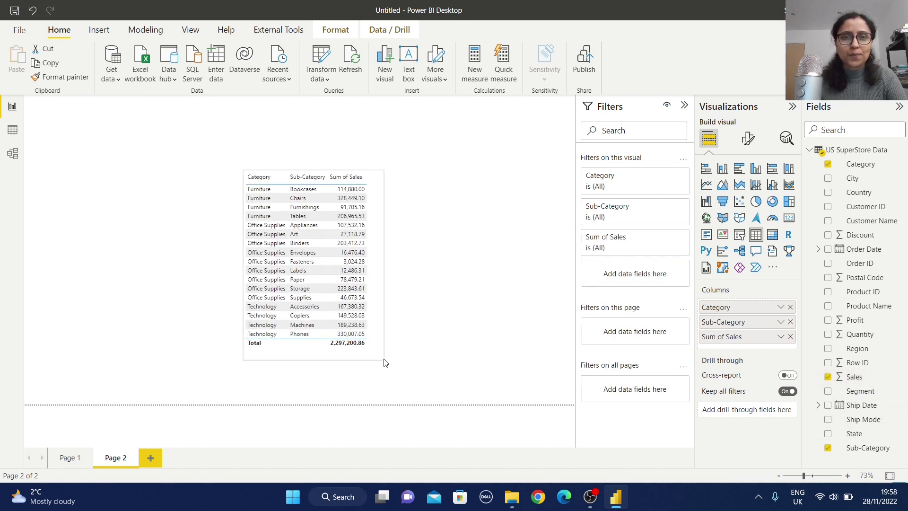
click(437, 351)
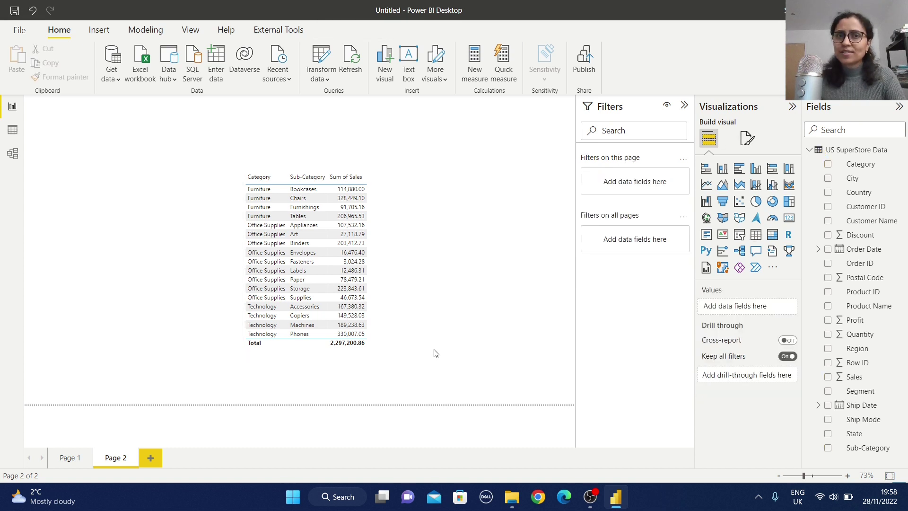
Add a Category slicer listing Furniture, Office Supplies and Technology next to the table
click(741, 235)
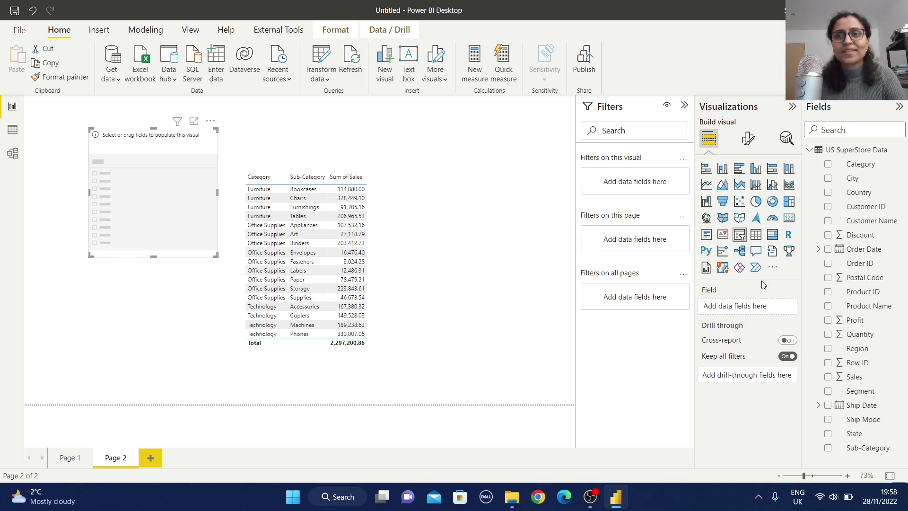
click(827, 165)
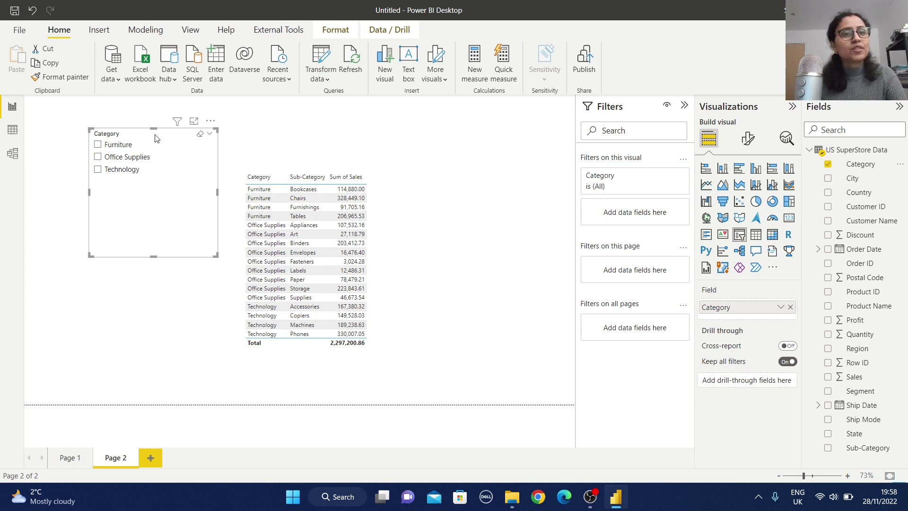
Switch the Category slicer's orientation to Horizontal and try selecting Technology
click(747, 140)
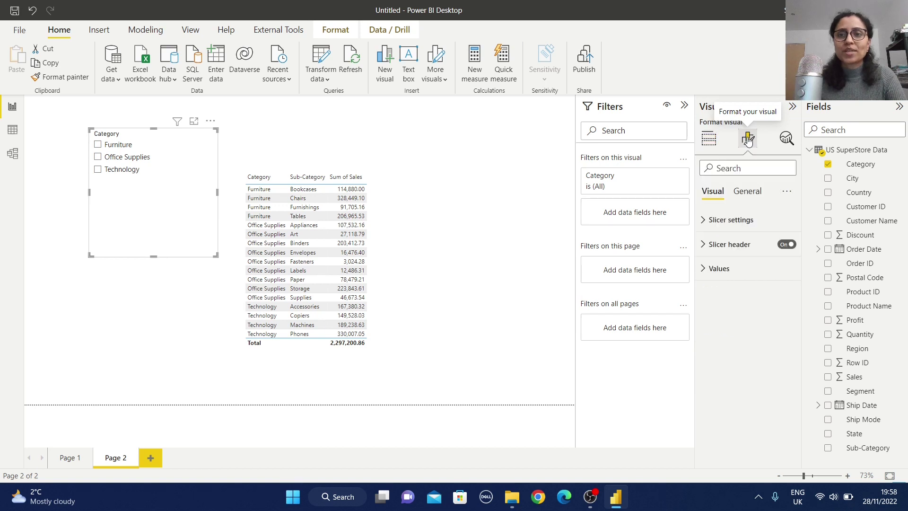
click(704, 219)
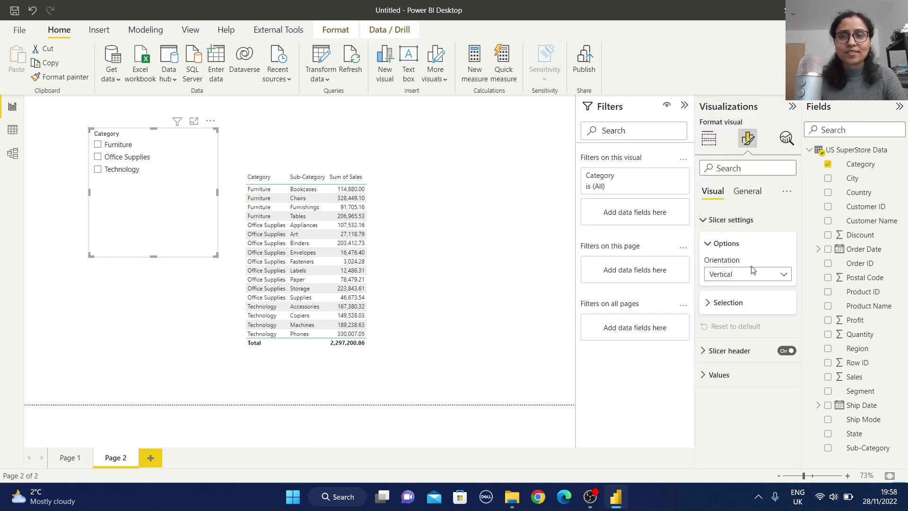
click(729, 278)
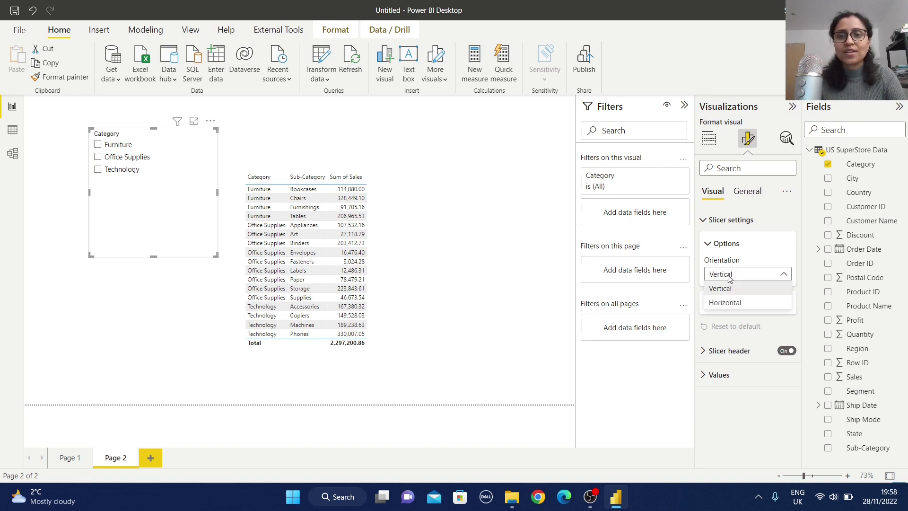
click(728, 306)
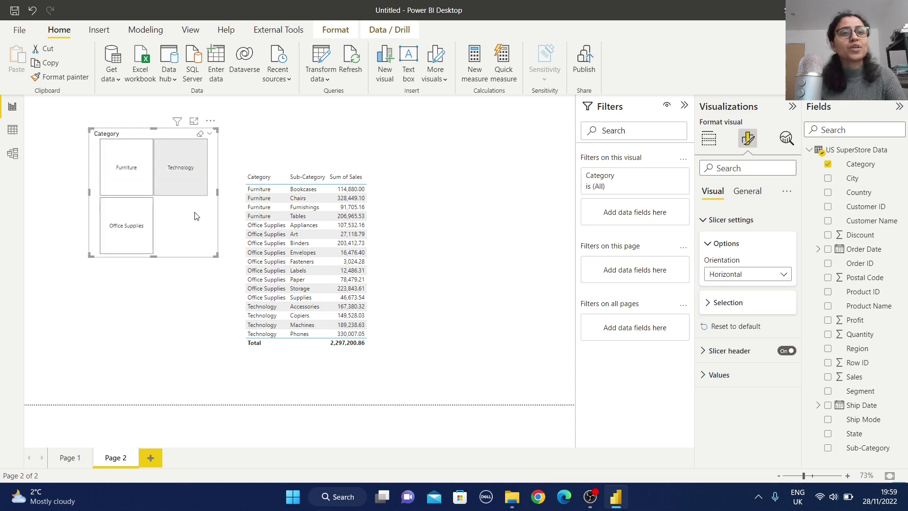
click(126, 222)
click(189, 170)
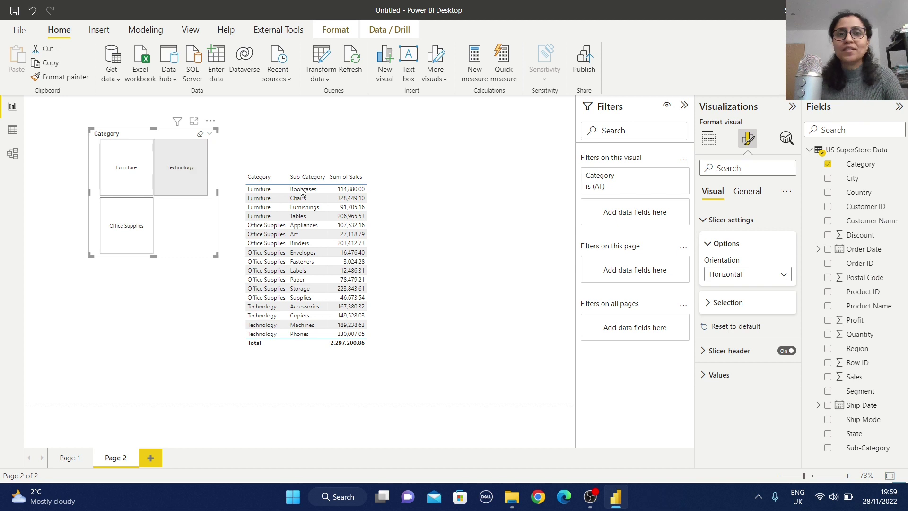
Return the slicer orientation to Vertical and browse the Slicer header options
click(747, 275)
click(718, 288)
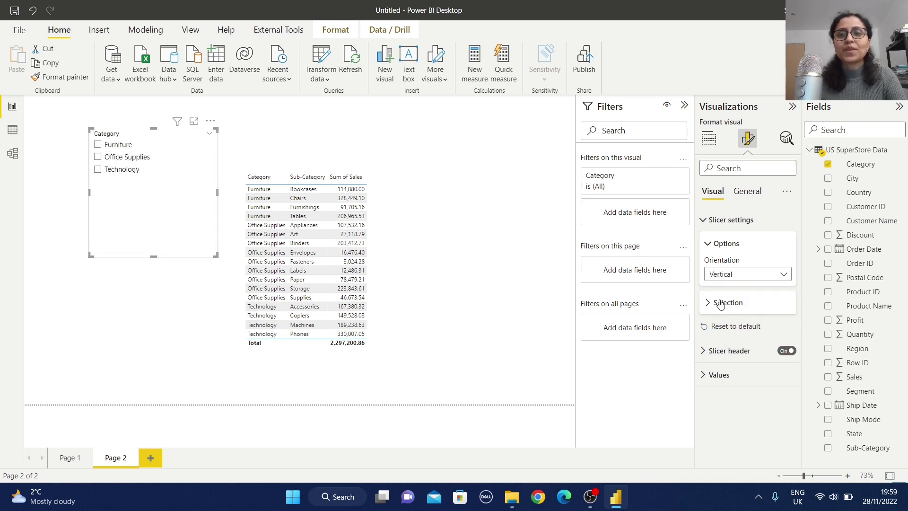
click(701, 221)
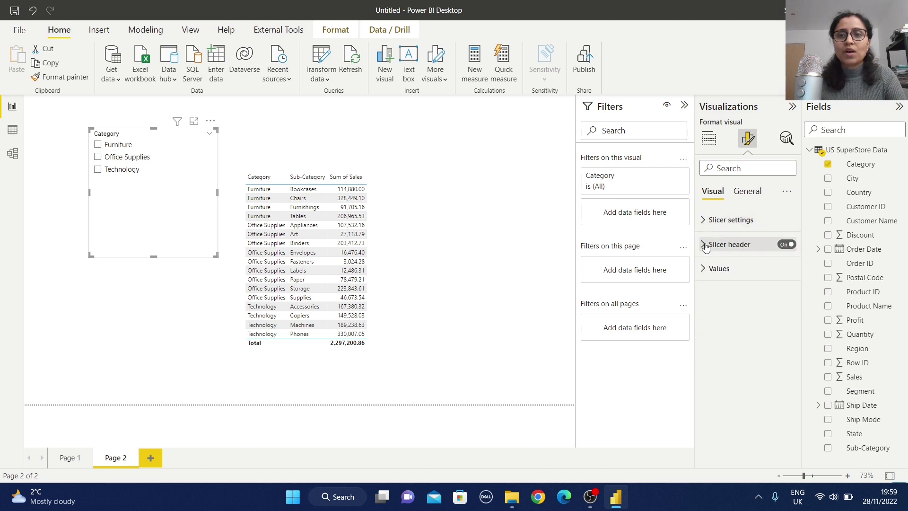
click(704, 246)
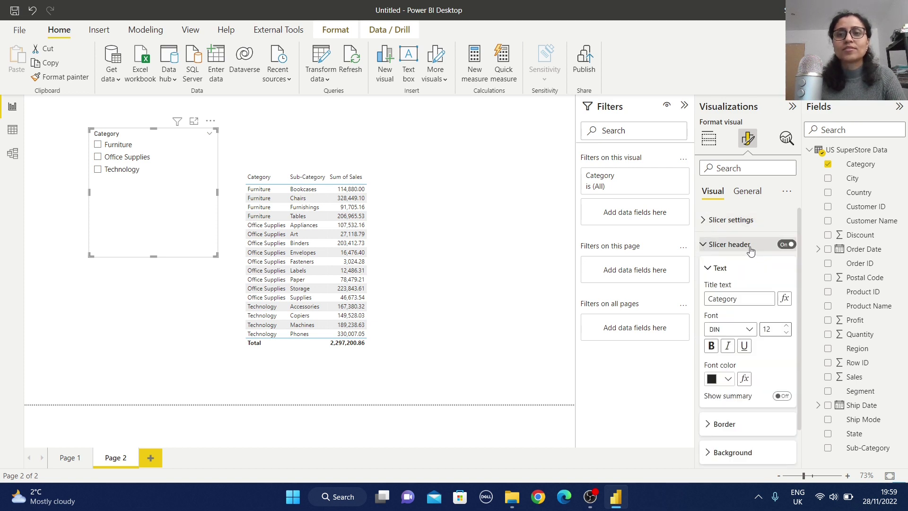
click(704, 244)
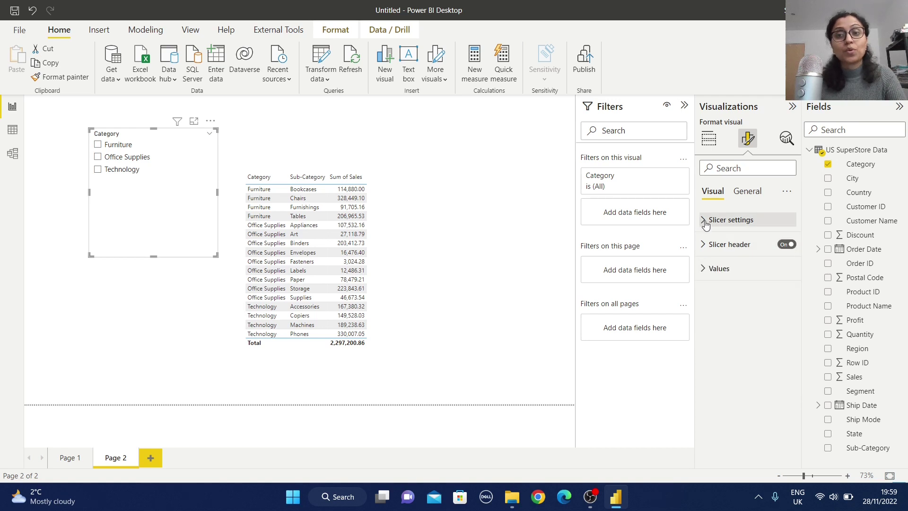
click(705, 221)
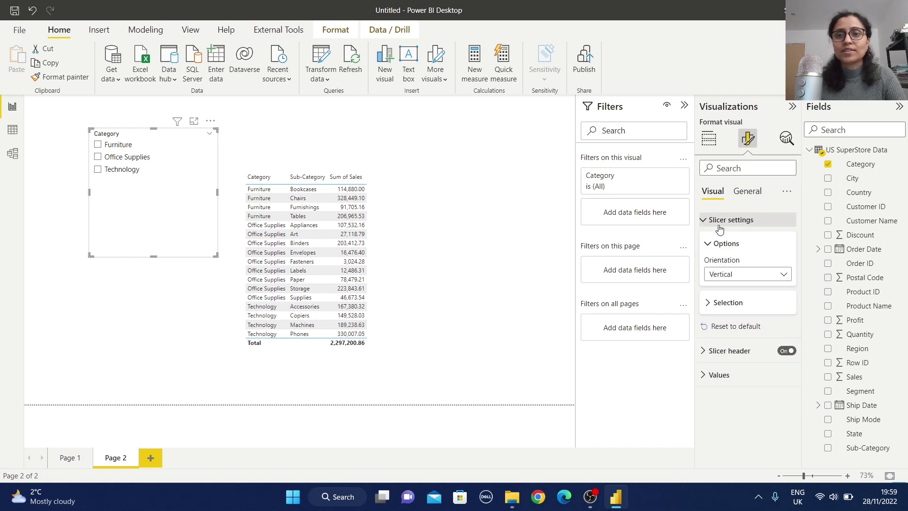
Expand the slicer's Selection options and pick Furniture and Office Supplies, totalling 1,461,046.83
click(708, 305)
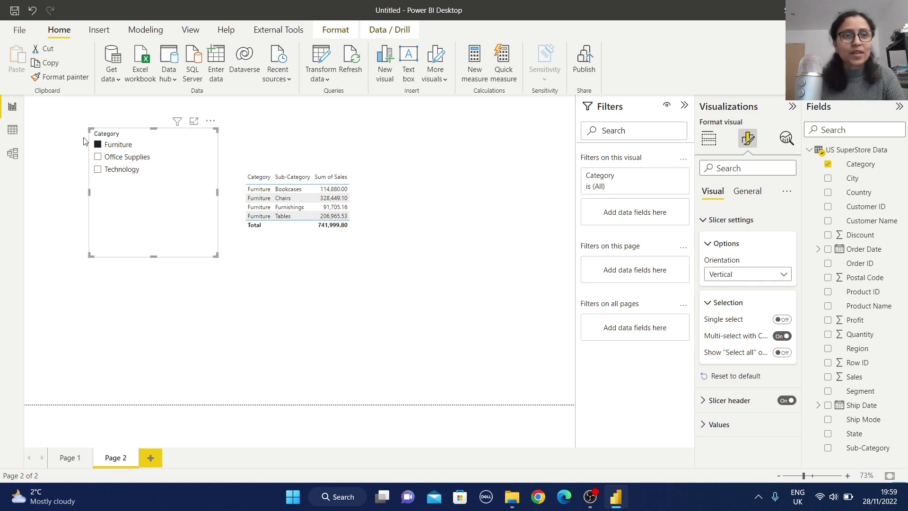
click(97, 158)
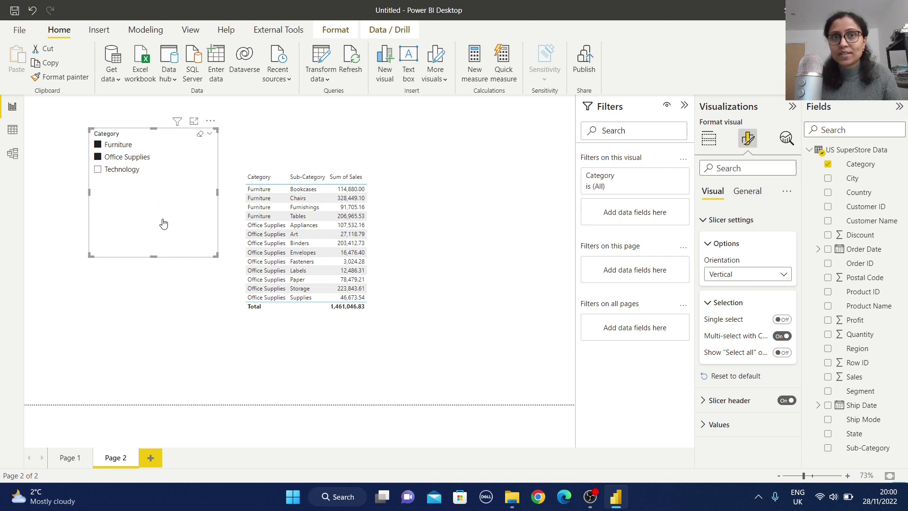
Turn off Multi-select with Ctrl and toggle Office Supplies, Furniture and Technology with plain clicks
click(781, 336)
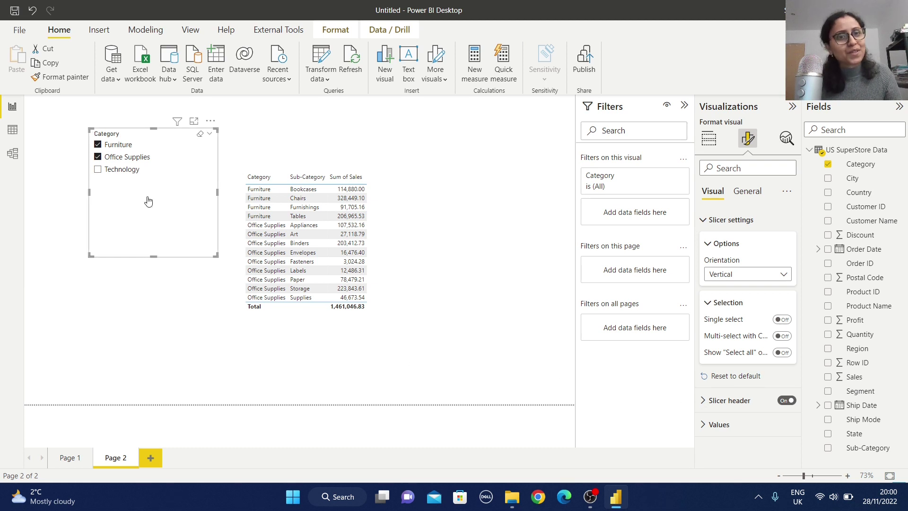
click(98, 157)
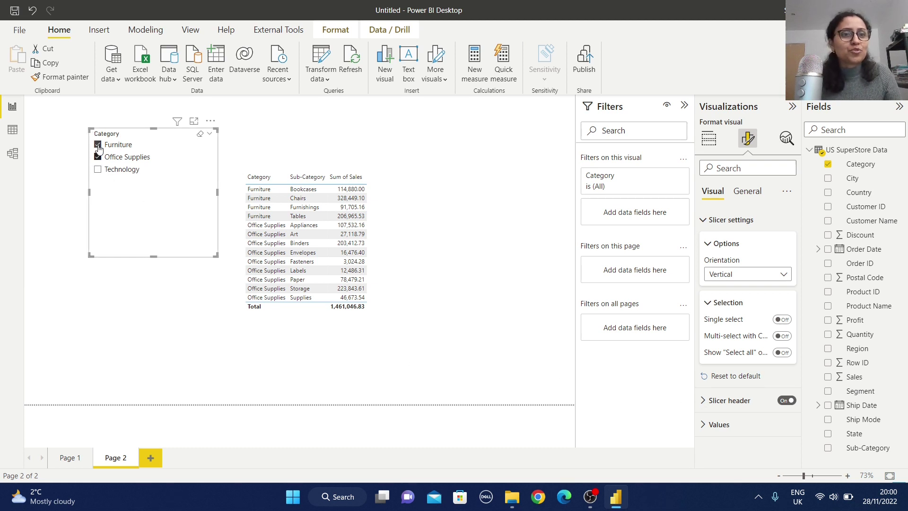
click(98, 145)
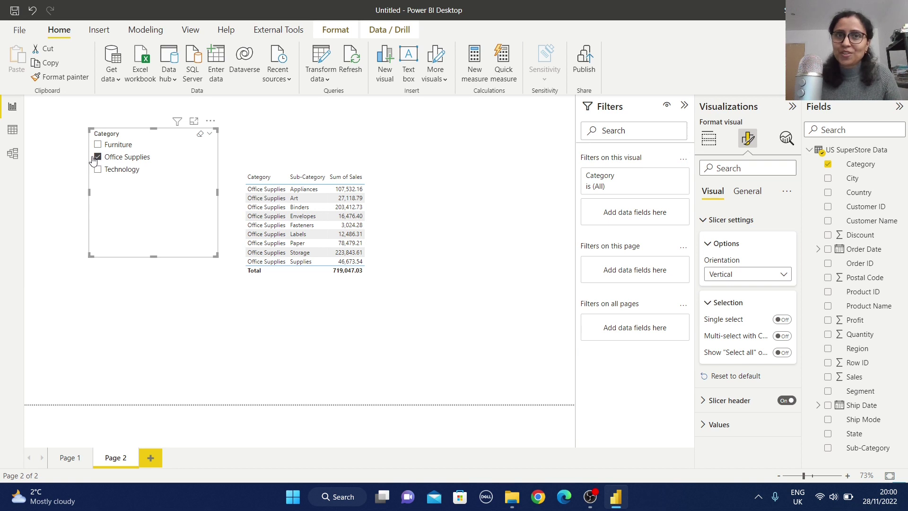
click(97, 170)
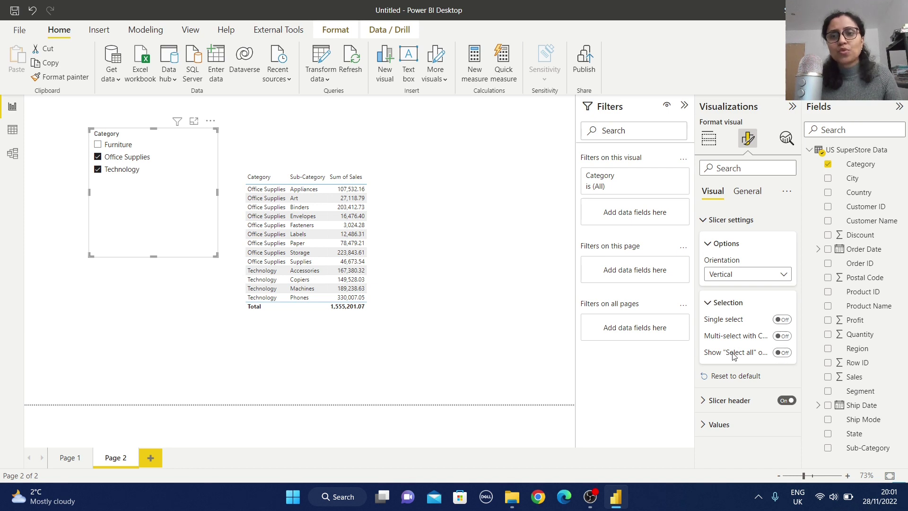
Turn on the Show "Select all" option and re-tick Furniture so every category is included
mouse_move(740, 356)
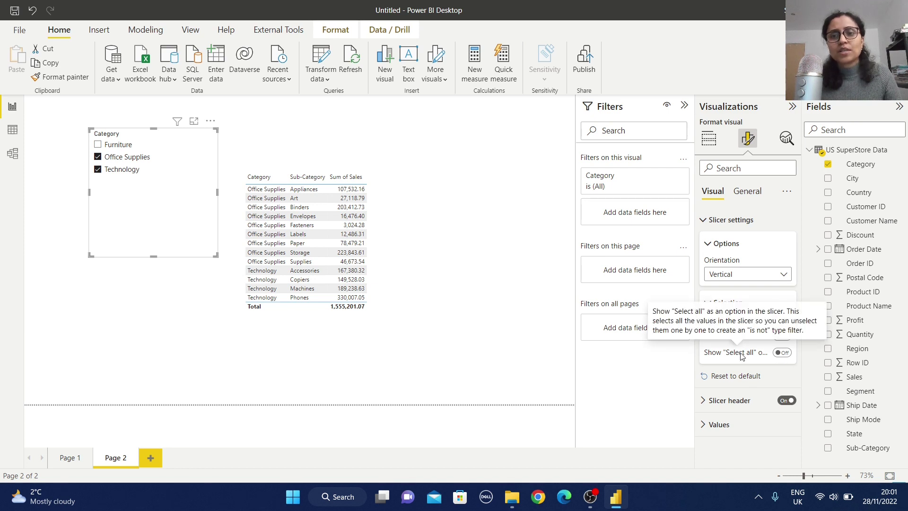
click(787, 355)
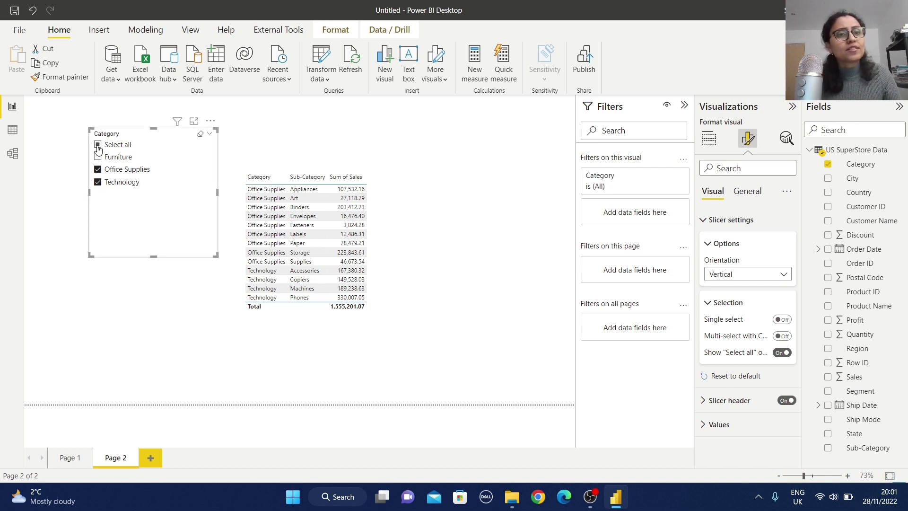
click(98, 156)
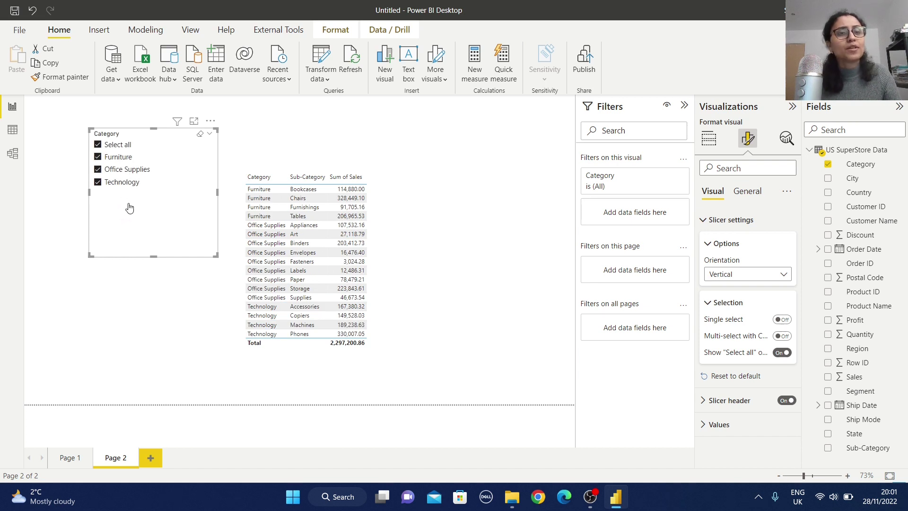
Make the slicer single-select, filter the table to Technology (836,154.03), and add blank Page 3
click(785, 320)
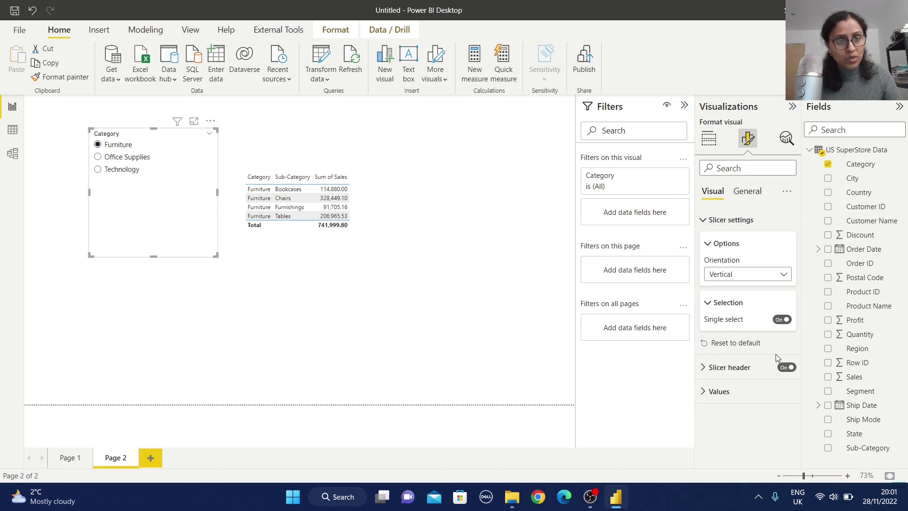
click(98, 157)
click(98, 170)
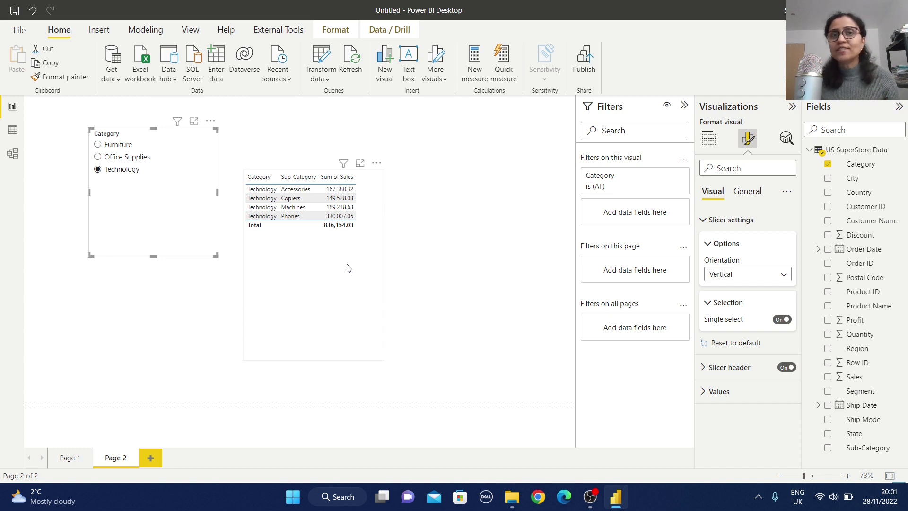
click(399, 299)
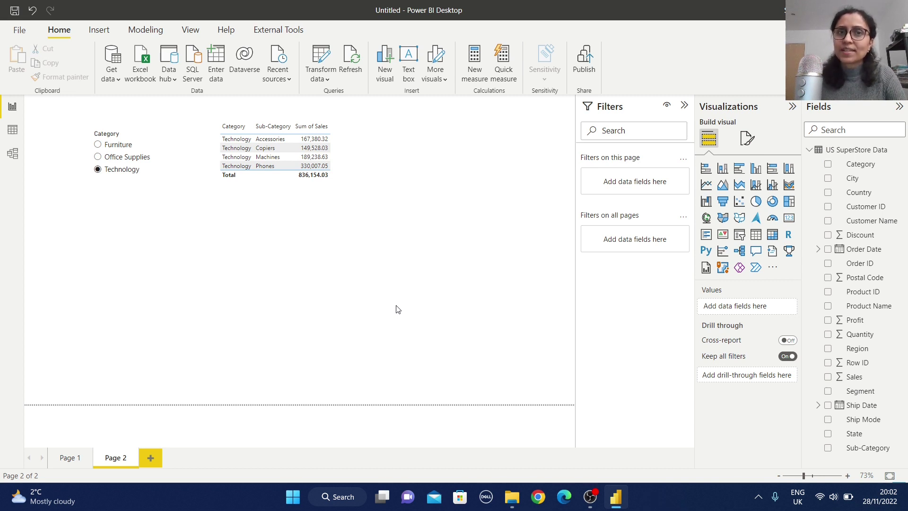
click(152, 457)
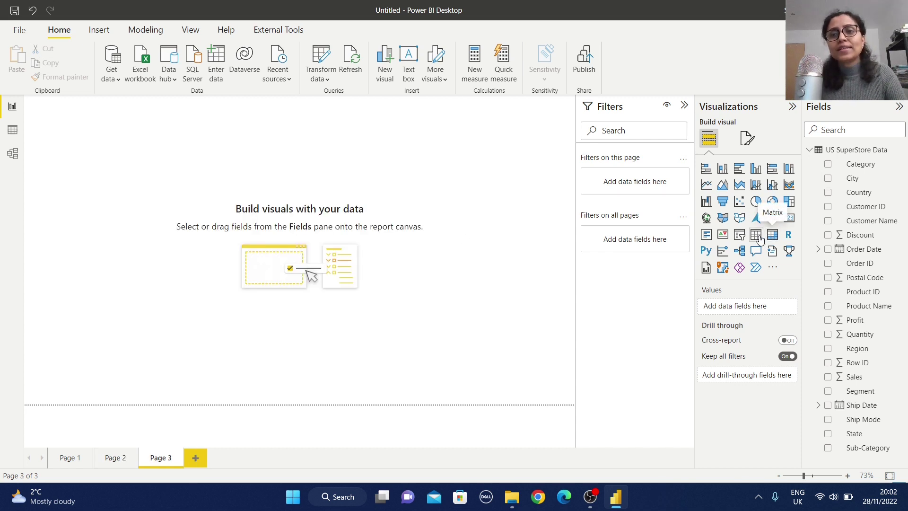
Place and enlarge a Page 3 table showing Category, Sub-Category and Sum of Sales
click(756, 234)
drag(109, 168, 327, 235)
drag(350, 270, 424, 348)
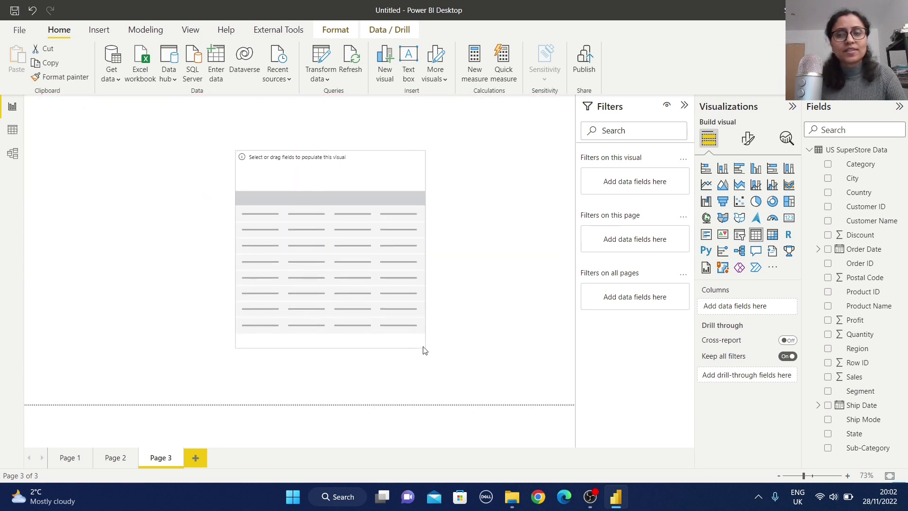
click(828, 164)
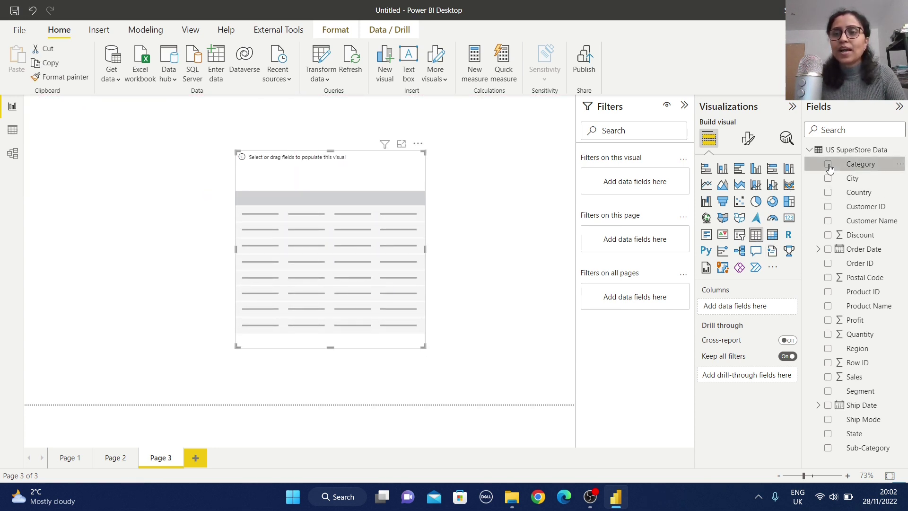
click(828, 448)
click(827, 377)
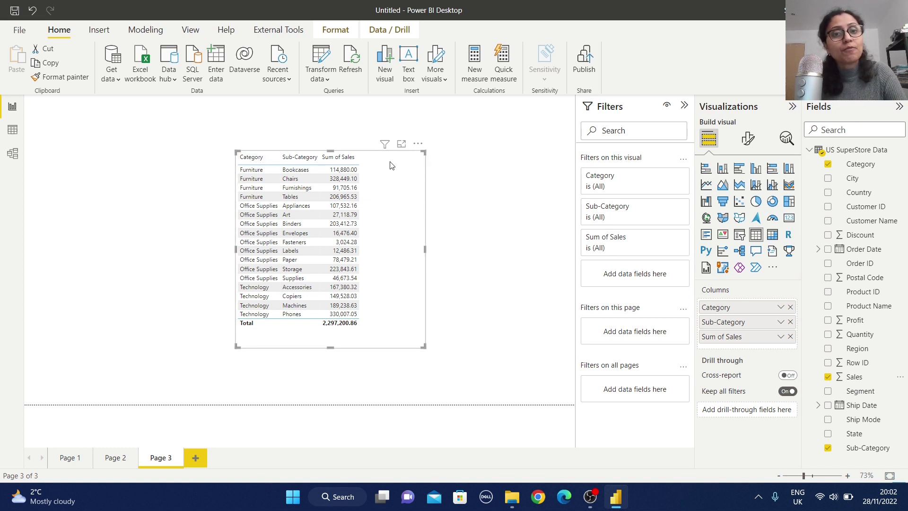
Reposition the Page 3 table, then filter its Category to Furniture and clear it back to (All)
drag(419, 324, 416, 349)
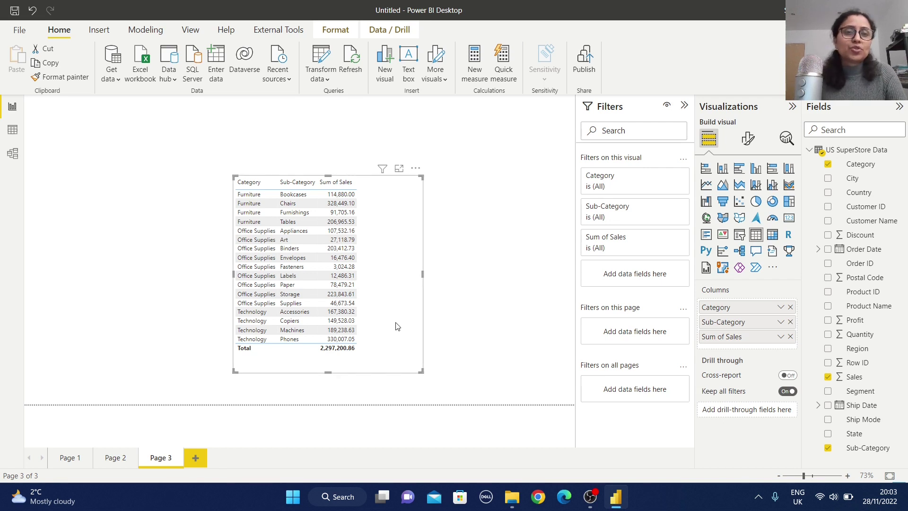
drag(398, 324, 379, 307)
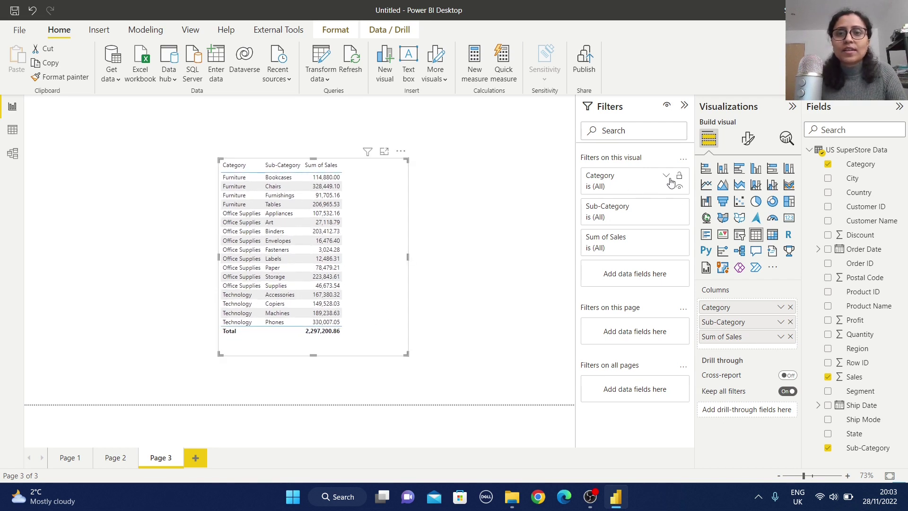
click(665, 179)
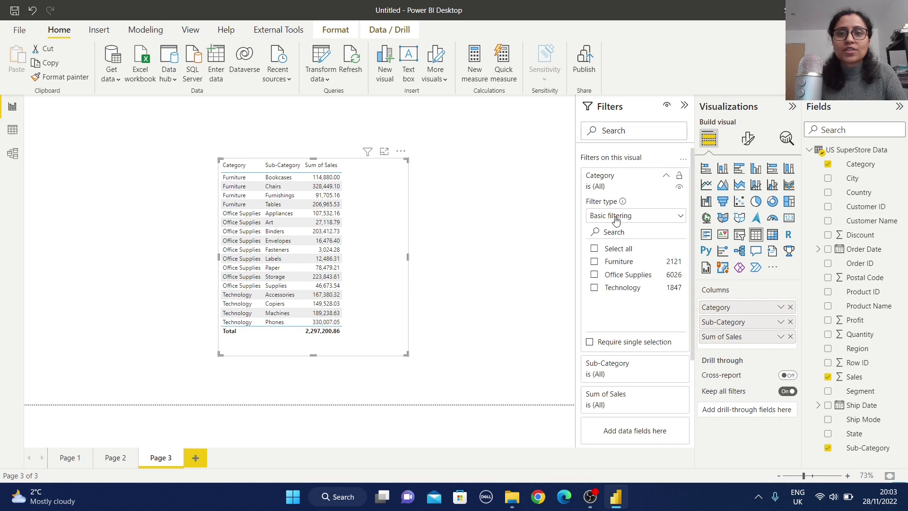
click(595, 263)
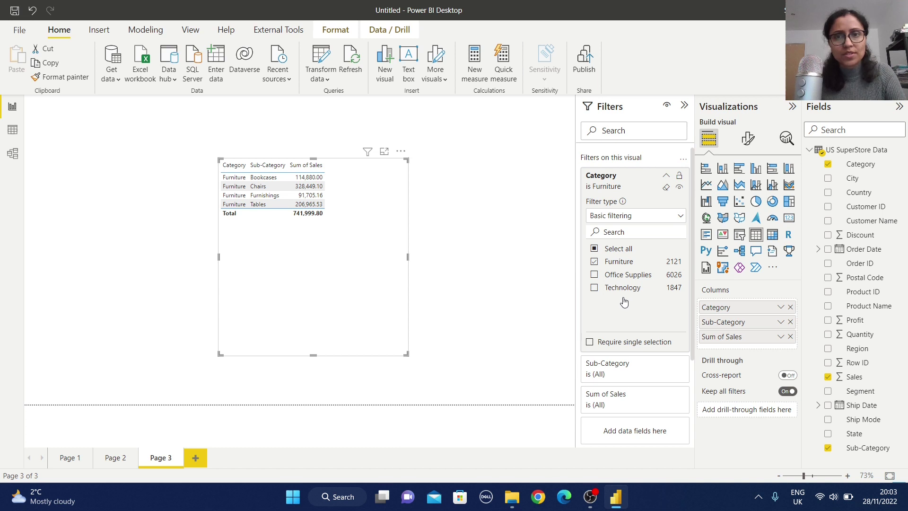
click(594, 263)
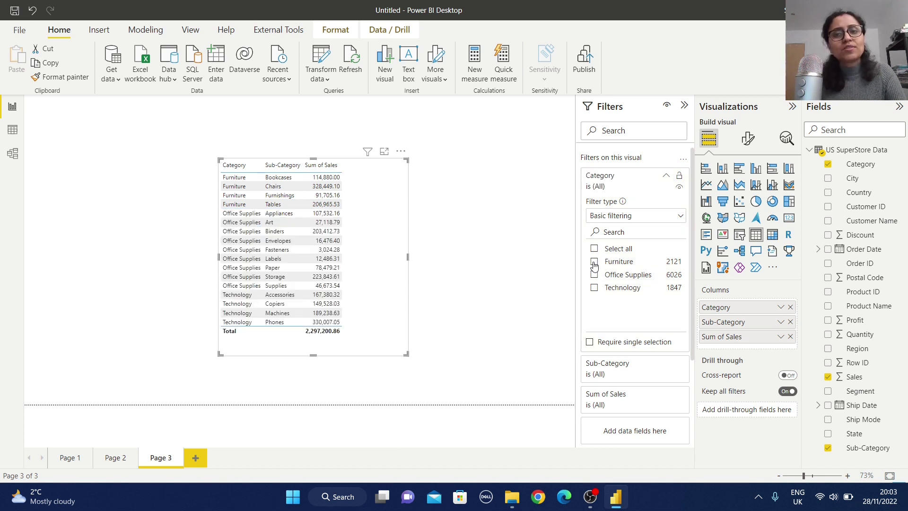
Add a page-level Ship Mode filter set to First Class, bringing the table total to 351,428.42
click(666, 175)
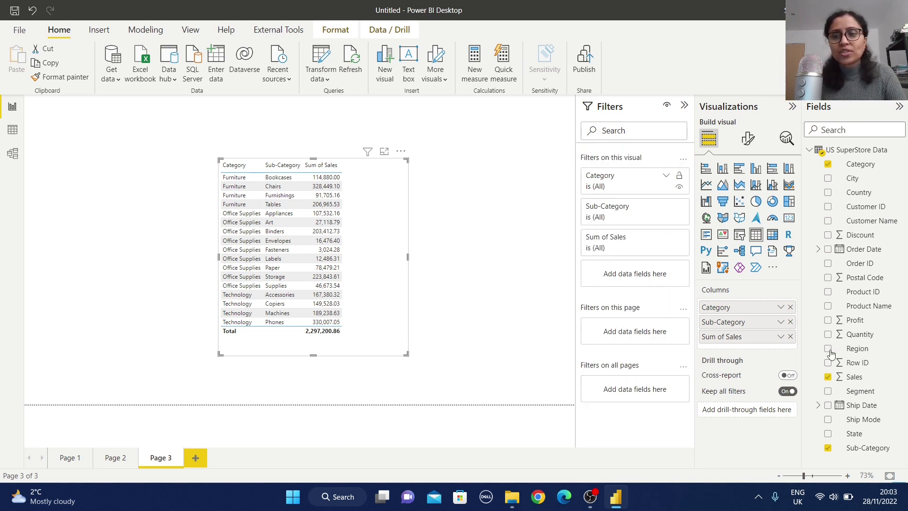
drag(866, 422, 642, 329)
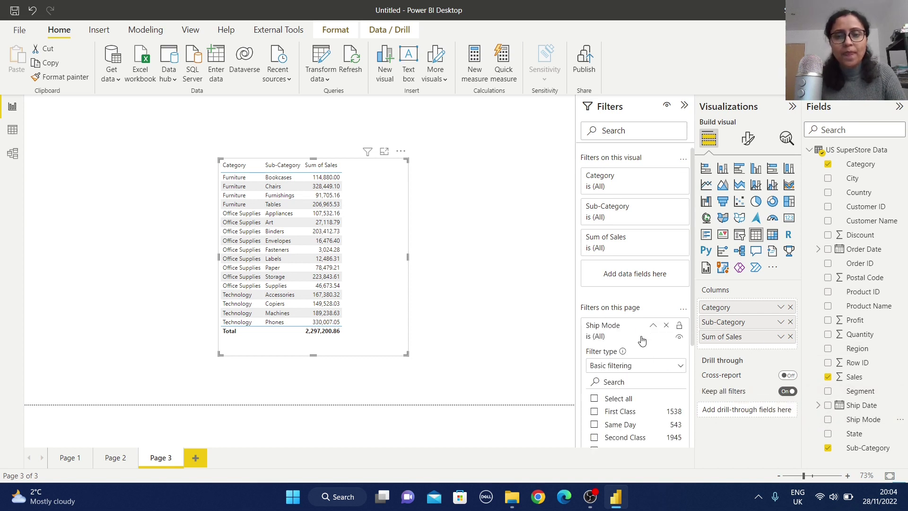
scroll(642, 341, down, 3)
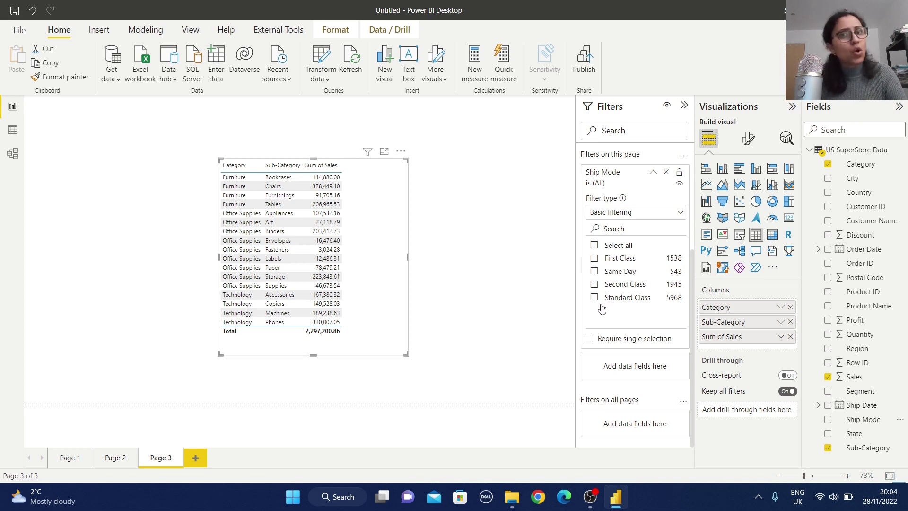
click(595, 258)
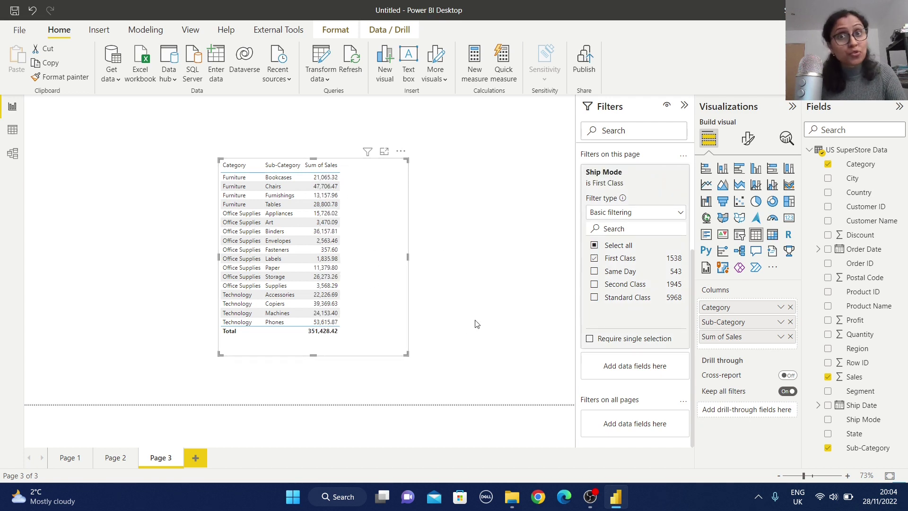
Add Ship Mode as a column in the Page 3 First Class table and drag it left
click(432, 335)
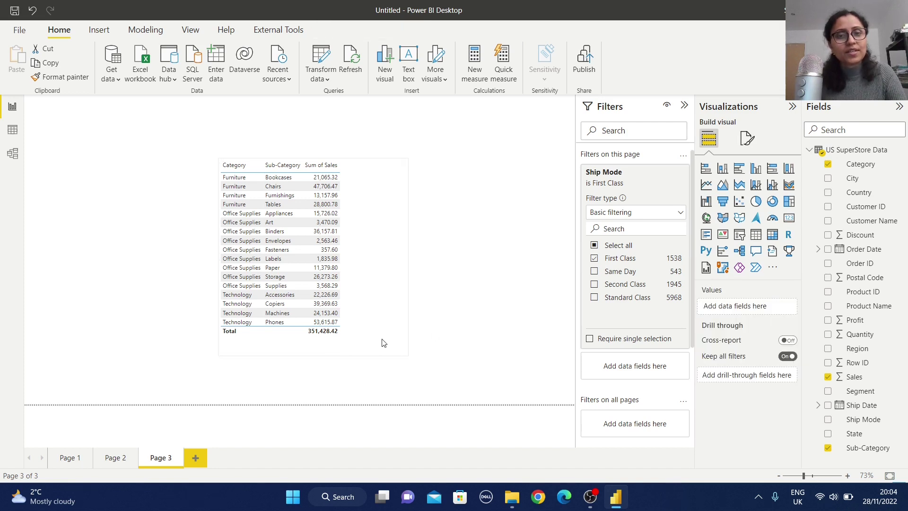
click(384, 341)
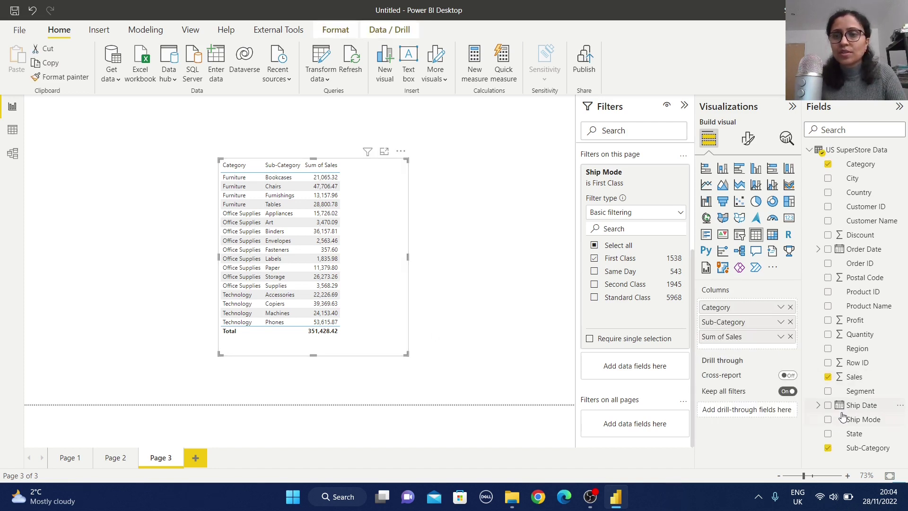
click(828, 421)
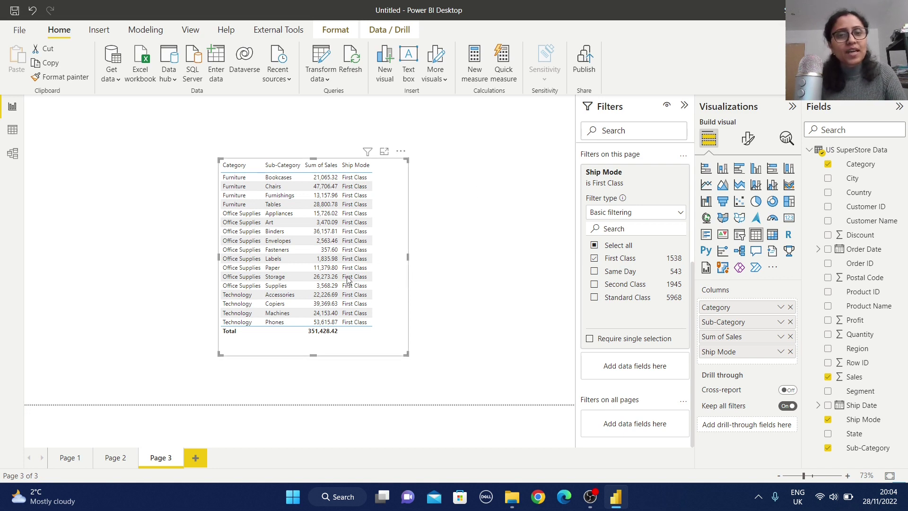
drag(347, 279, 254, 271)
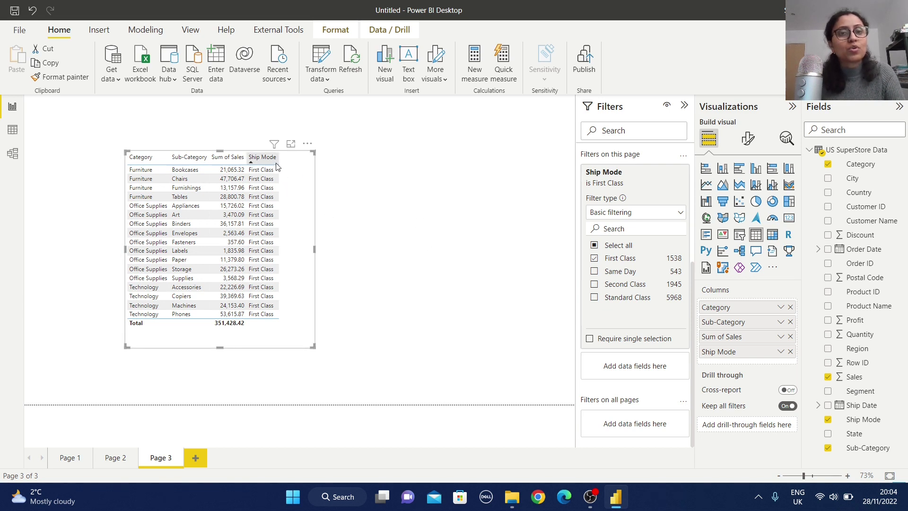
click(410, 191)
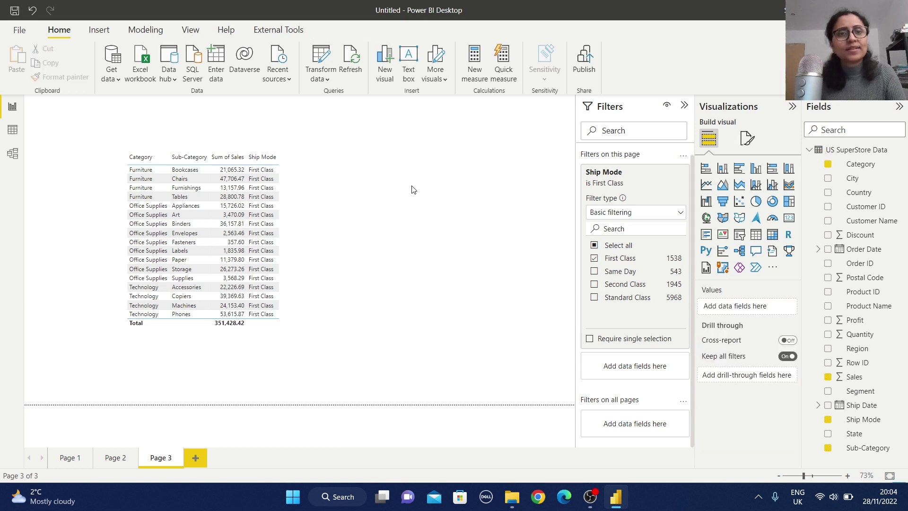
Place a stacked column chart of Sum of Sales by Category split by Ship Mode, and untick First Class in the page filter
click(722, 171)
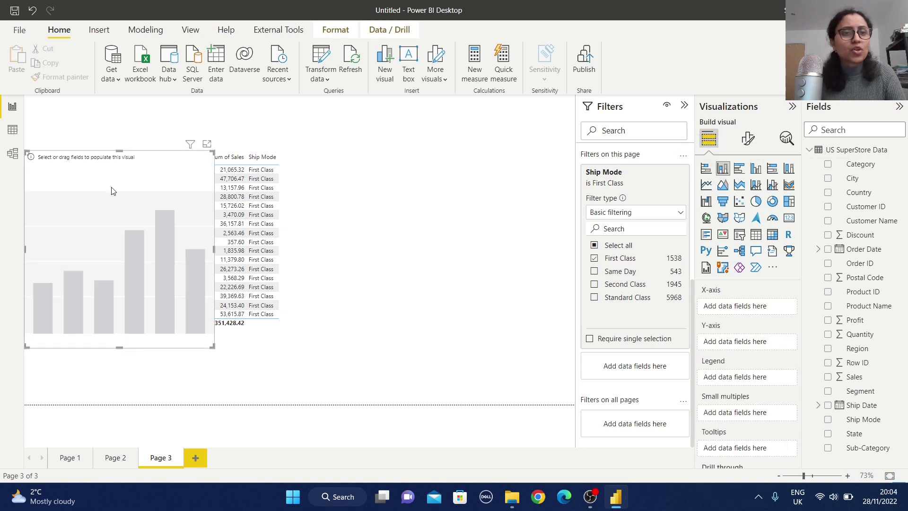
drag(112, 188, 446, 189)
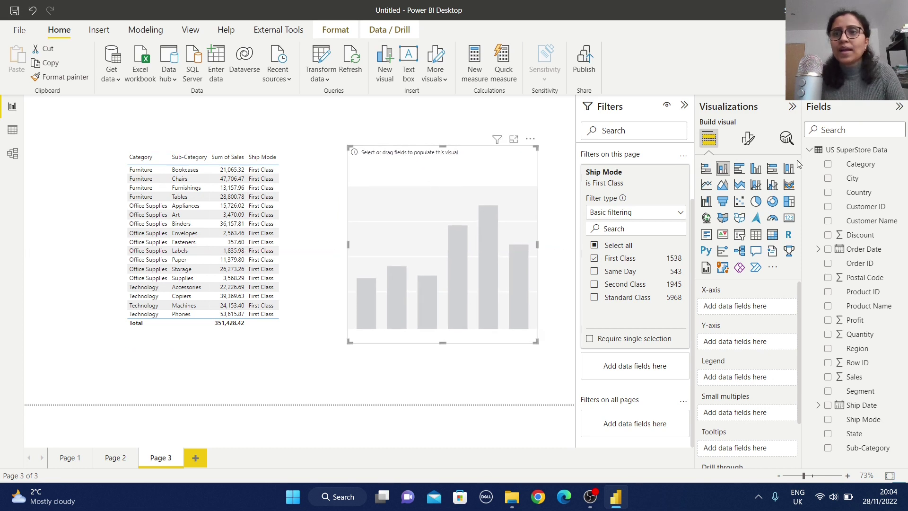
click(828, 165)
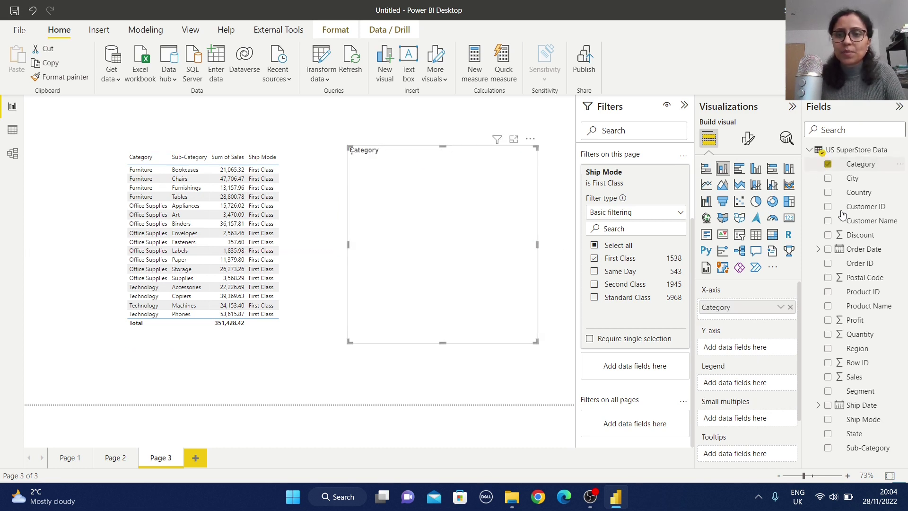
click(827, 377)
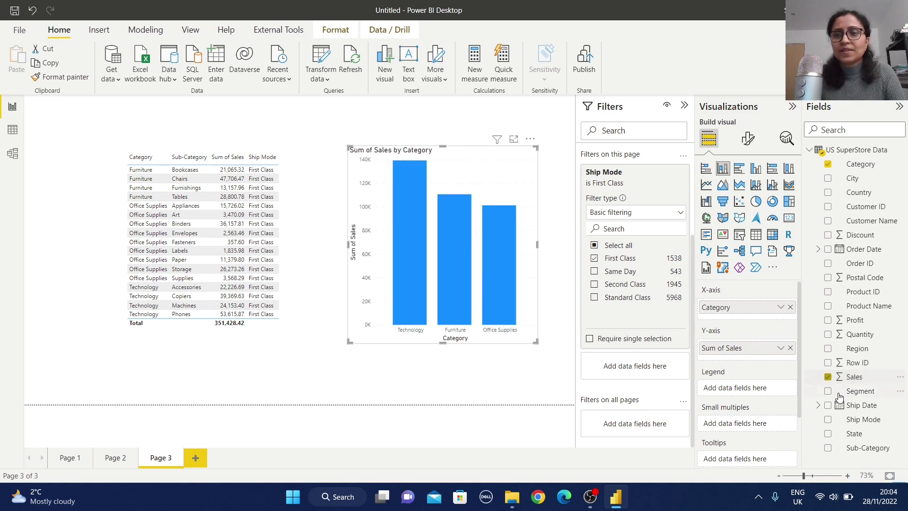
click(828, 421)
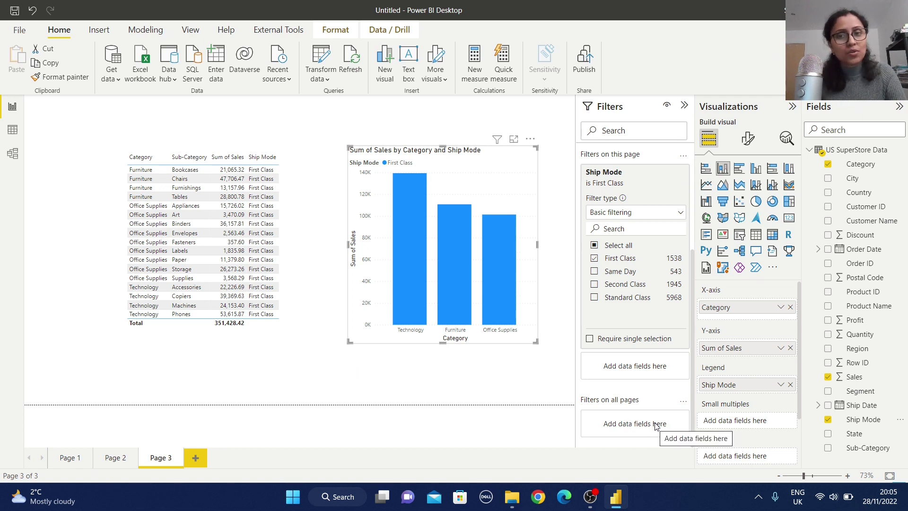
click(594, 259)
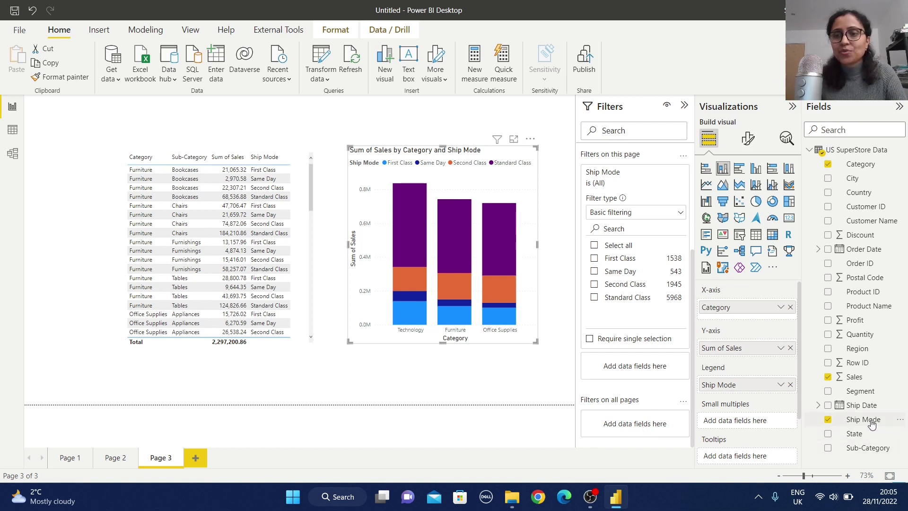
Add a Ship Mode filter on all pages, set to First Class
drag(872, 424, 631, 422)
scroll(631, 422, down, 4)
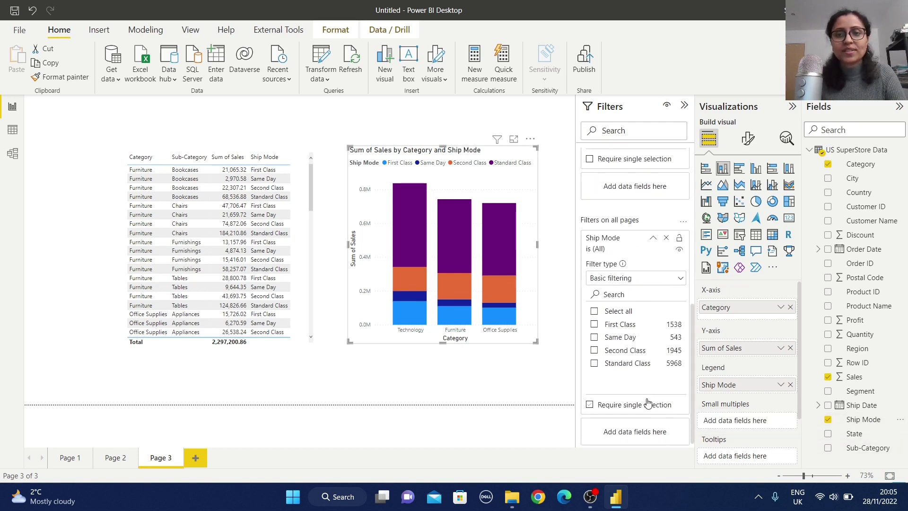
click(595, 326)
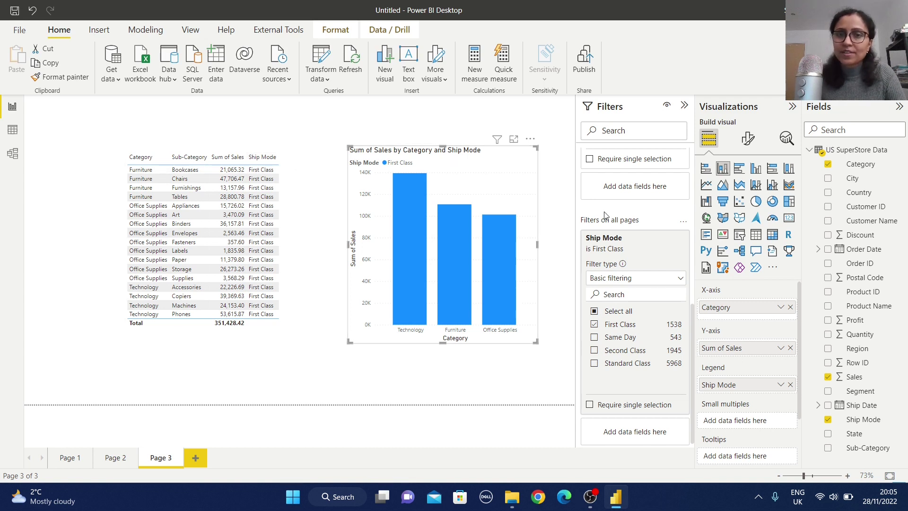
On Page 2, add Ship Mode as a column to the Technology table and resize the table
click(117, 460)
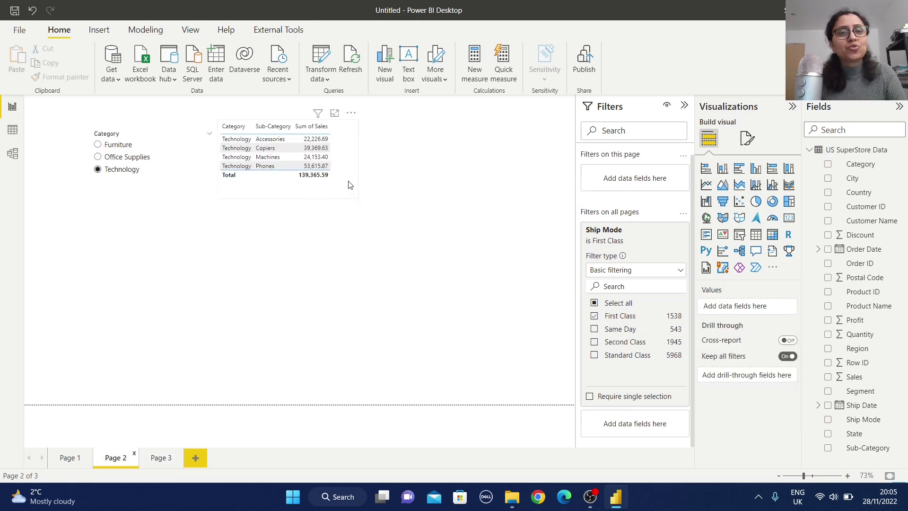
click(358, 196)
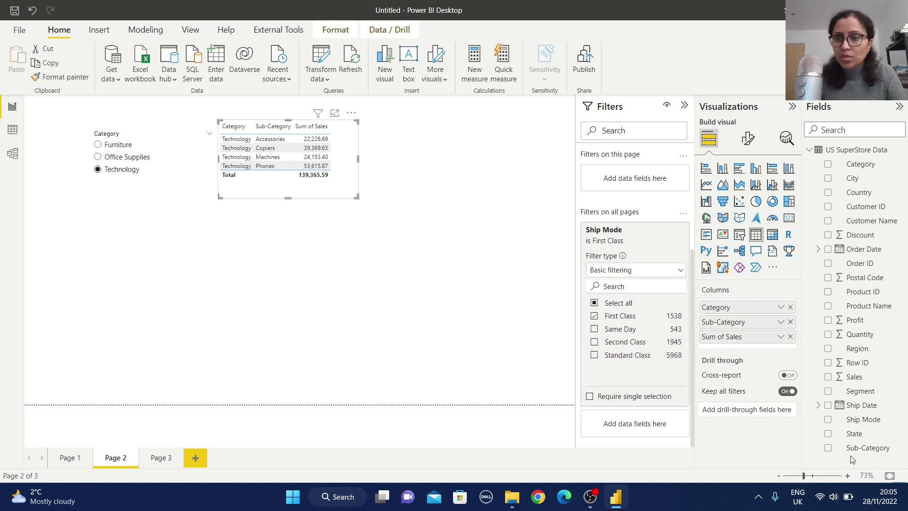
click(828, 420)
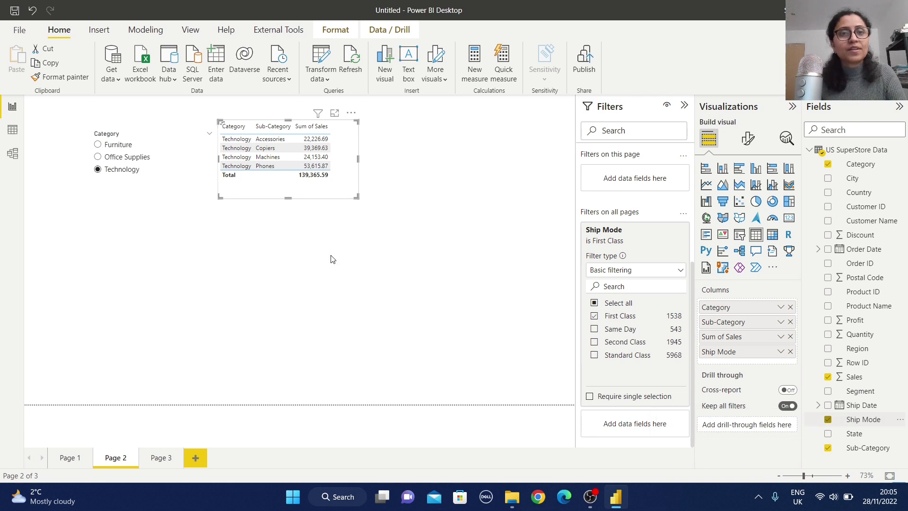
drag(358, 196, 467, 214)
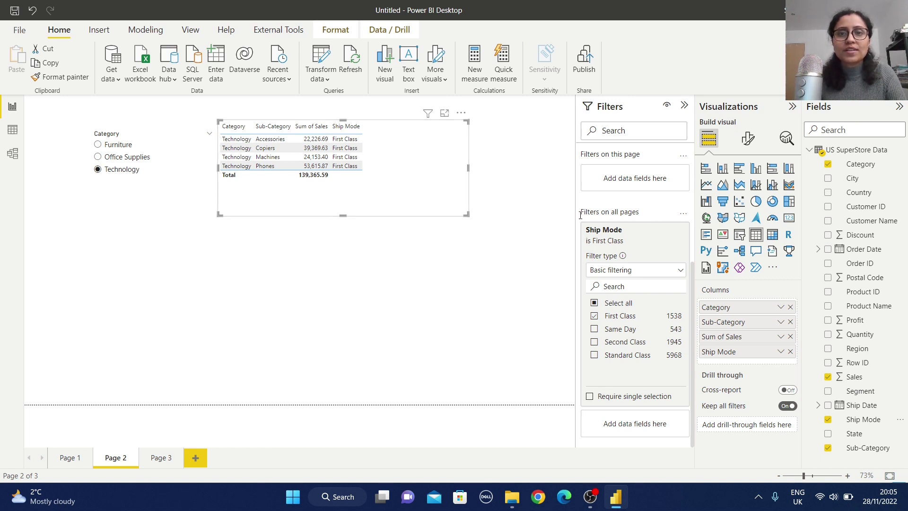
click(481, 365)
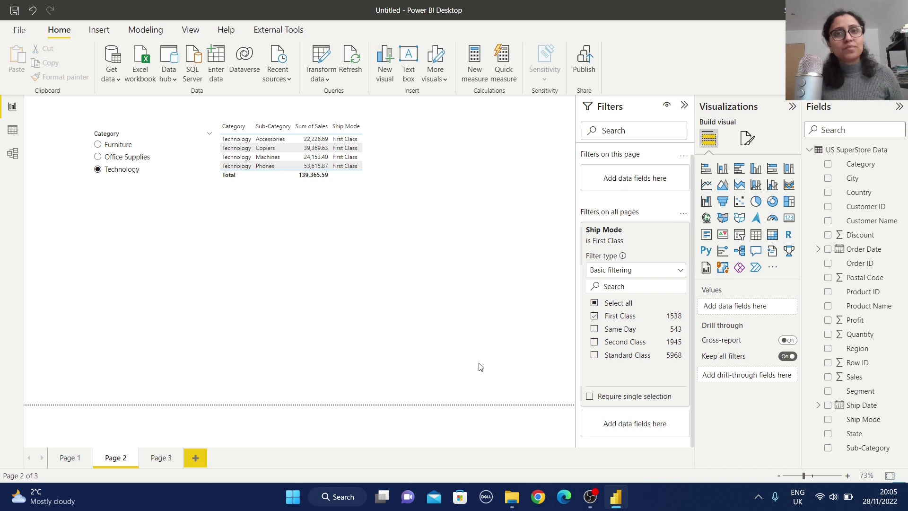